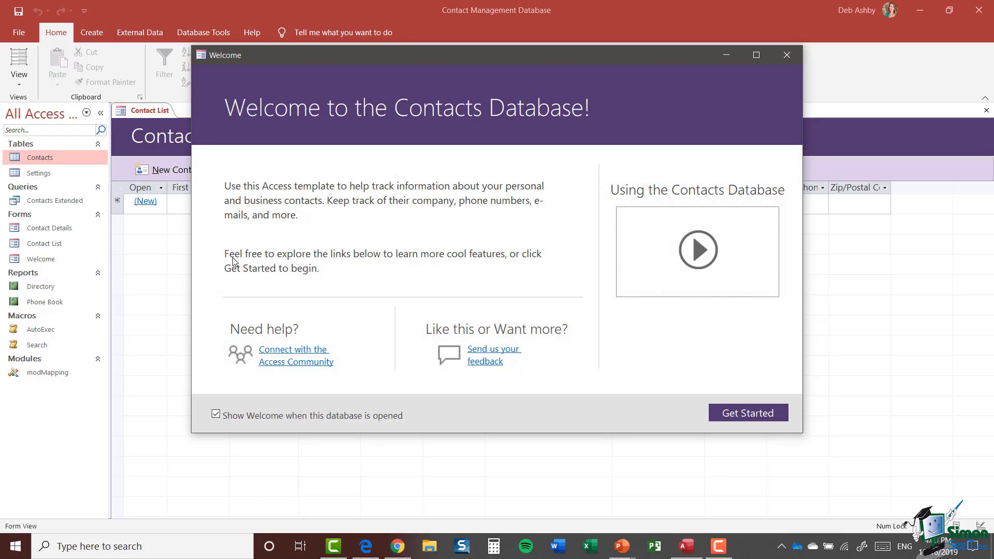
Step: Dismiss the Welcome screen, attempt Save Database As, and close the open-objects warning
click(785, 54)
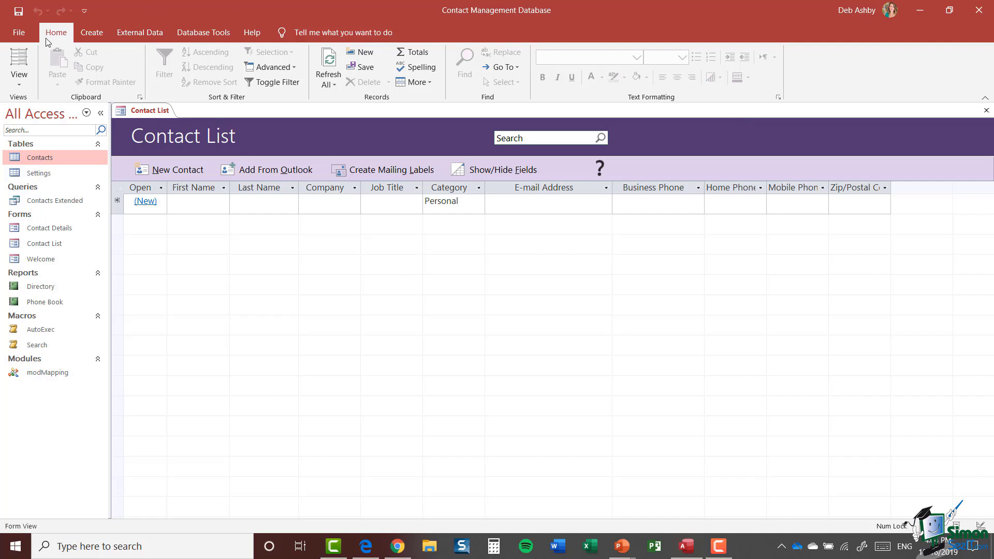
click(18, 33)
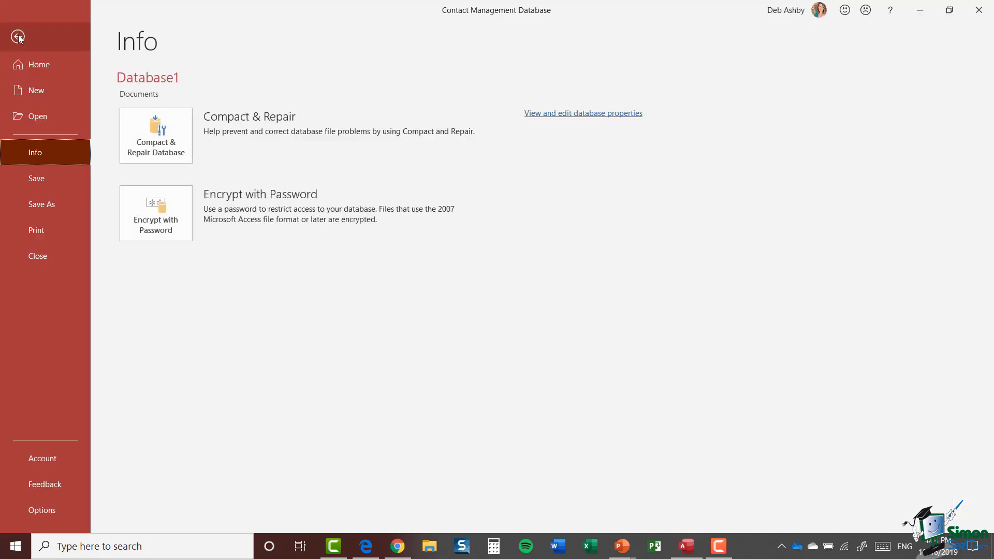
click(31, 212)
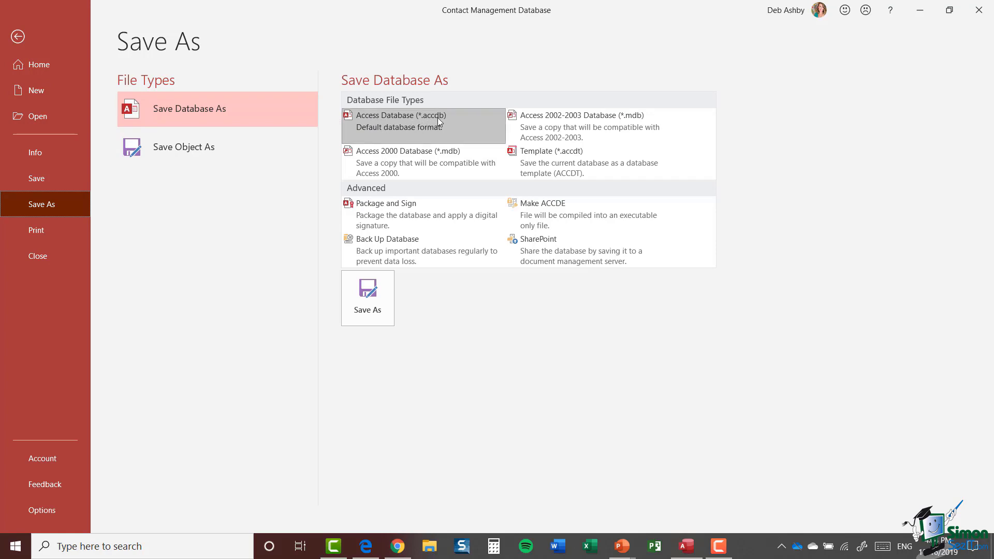
click(372, 298)
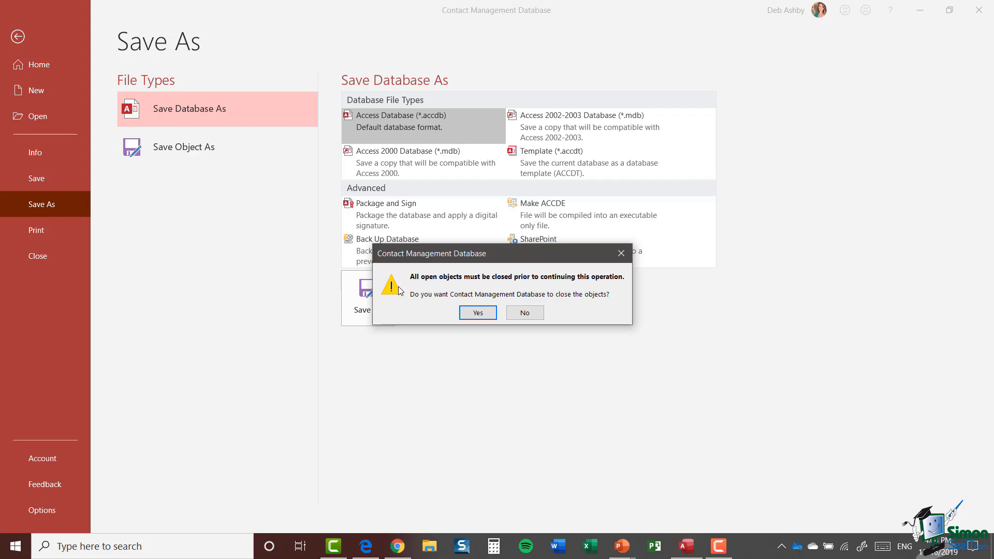
click(621, 253)
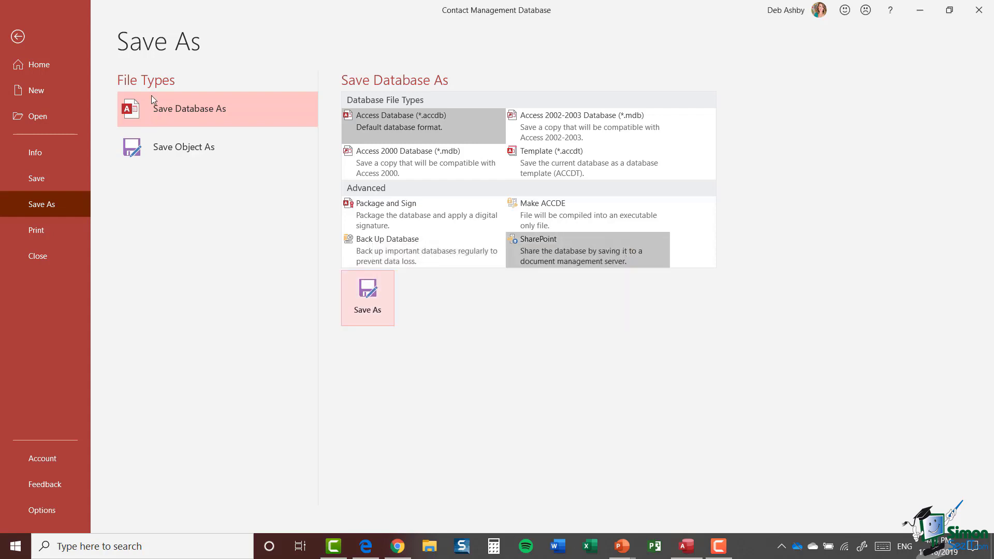
Step: Close the Contact List form so no objects are open, then return to Save As choices
click(18, 36)
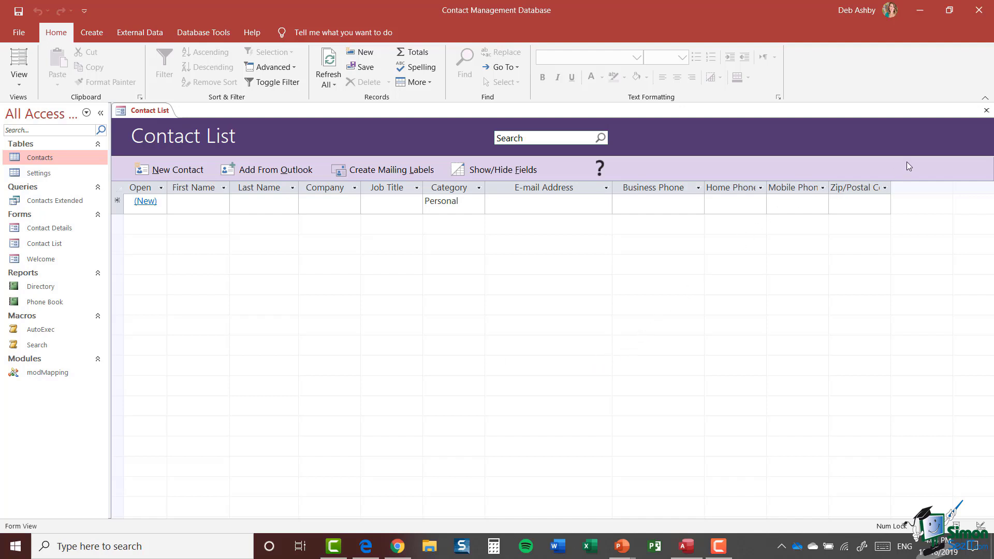
click(987, 112)
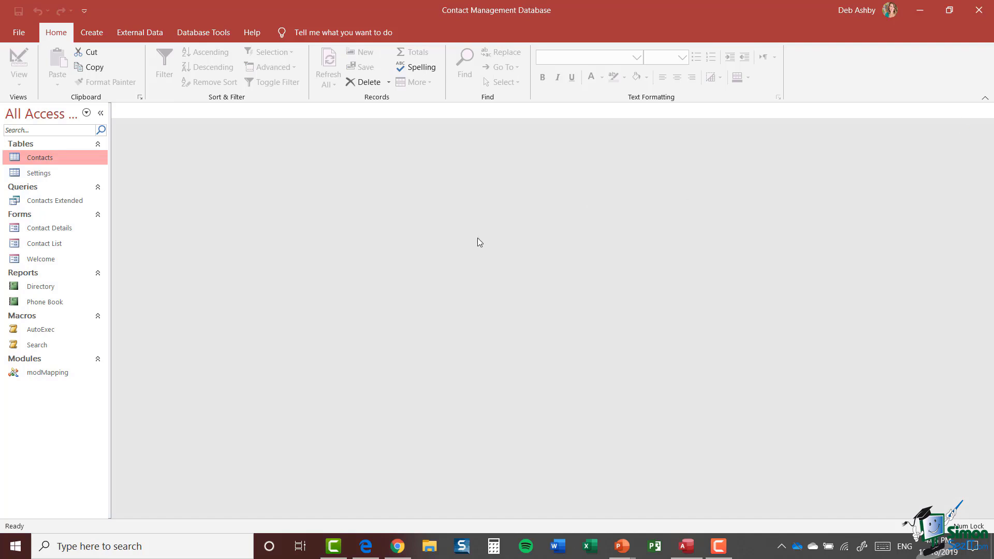
click(19, 33)
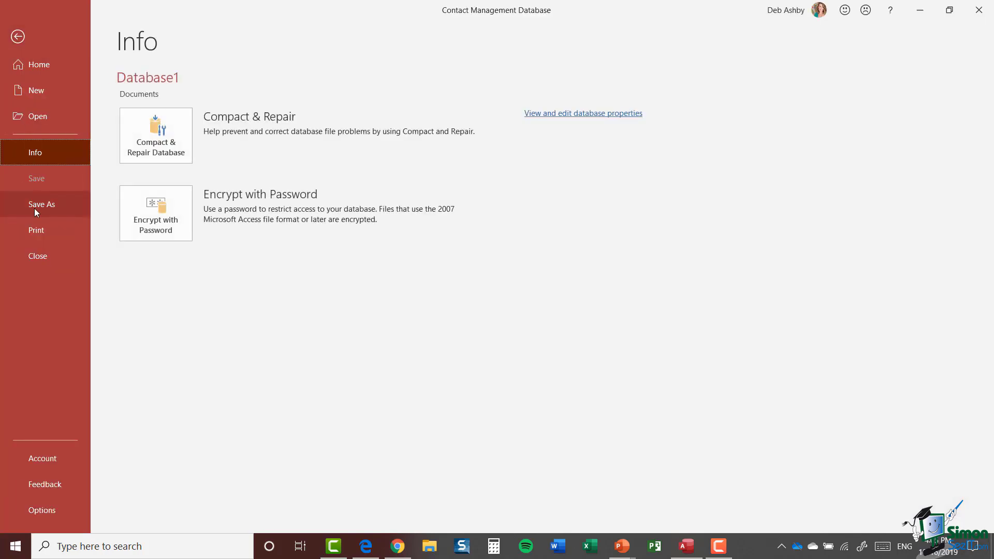
click(34, 208)
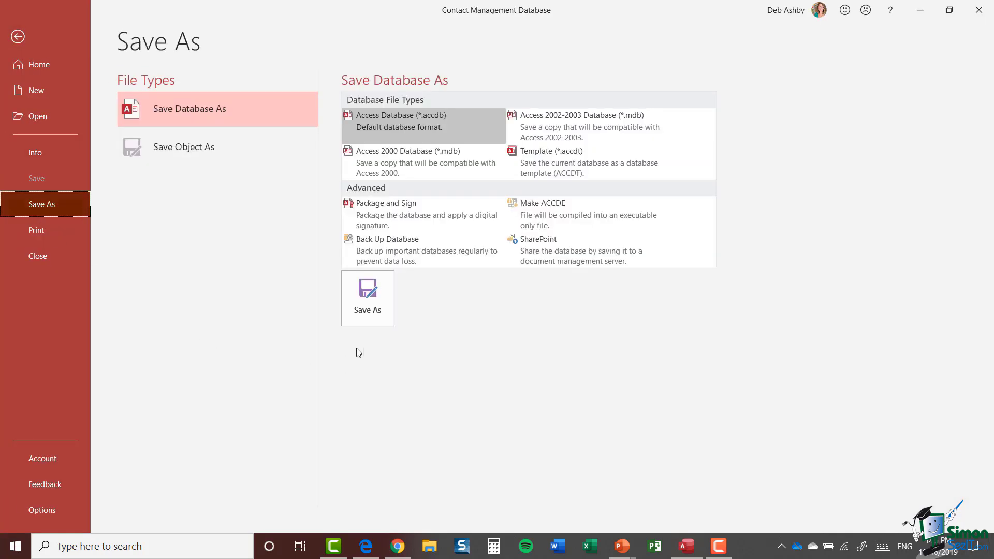
Step: Save the database as Contacts01.accdb in the Access 2019 Course Files folder
click(376, 310)
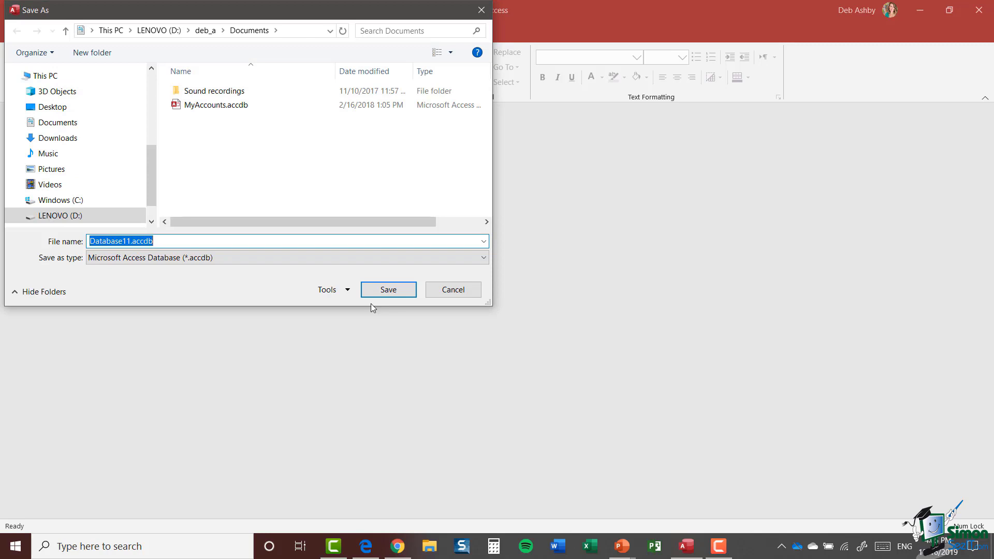
mouse_move(78, 148)
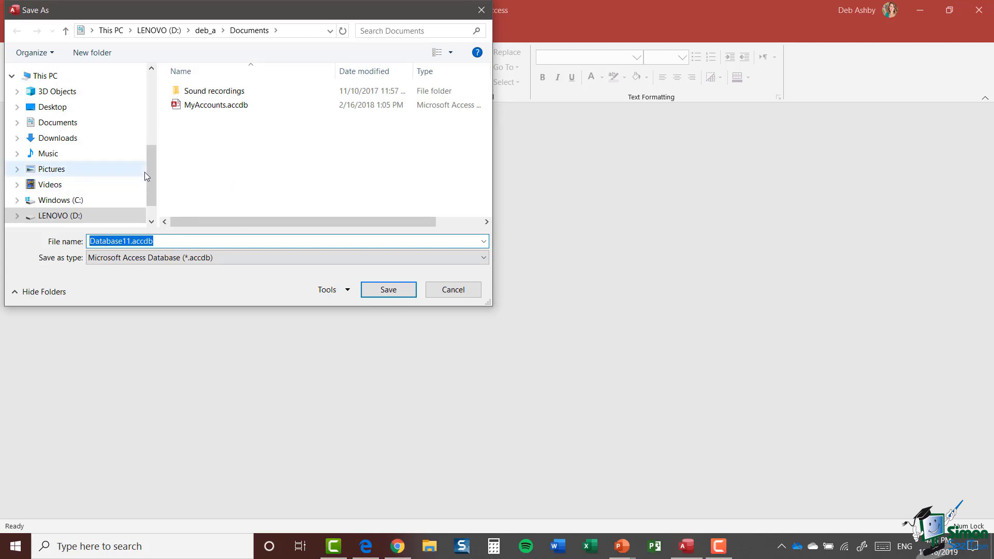
scroll(156, 161, up, 5)
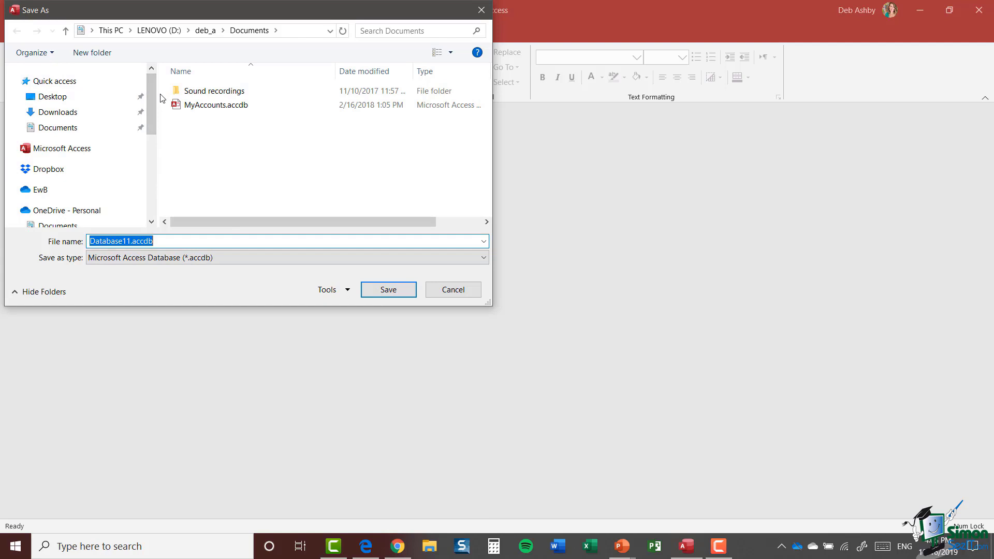
click(127, 240)
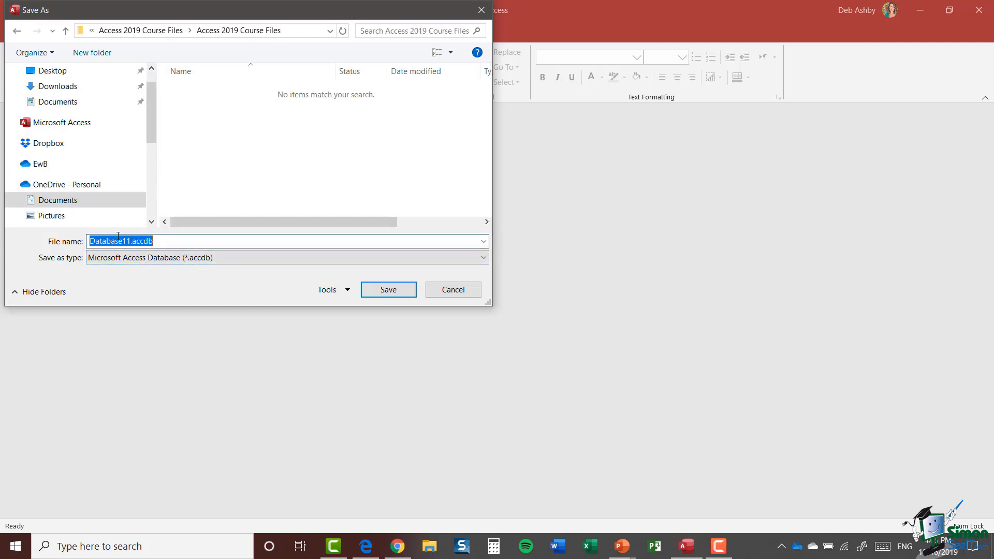
drag(130, 241, 88, 241)
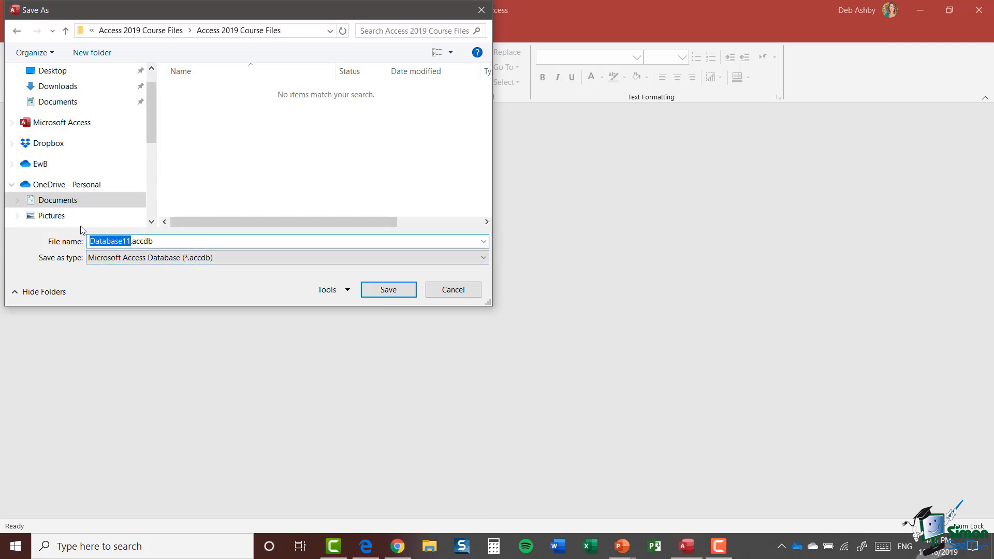
text(Conta)
text(cts)
text(01)
click(393, 290)
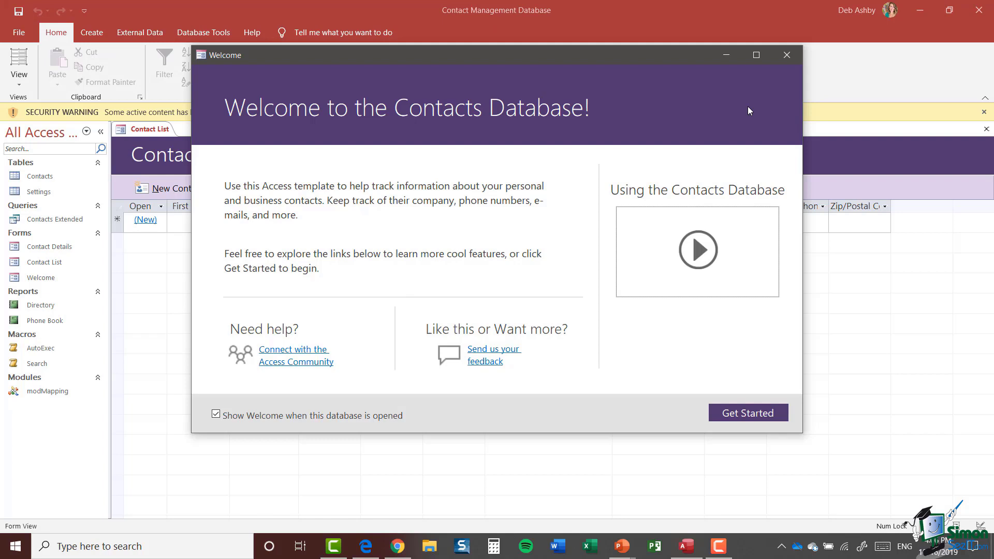
Step: Enable content in Contacts01, then quit Access and relaunch it from the taskbar
click(787, 55)
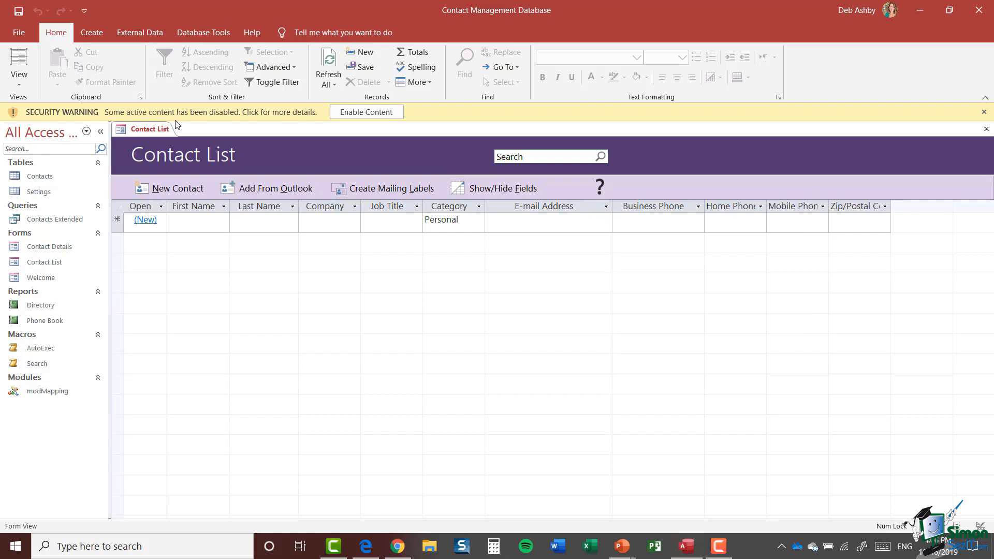
click(361, 114)
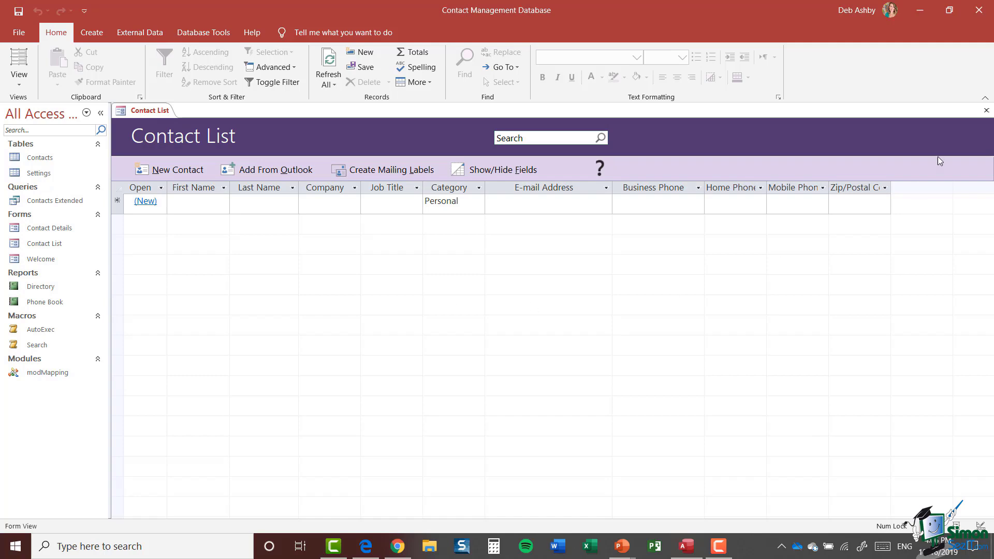
click(982, 11)
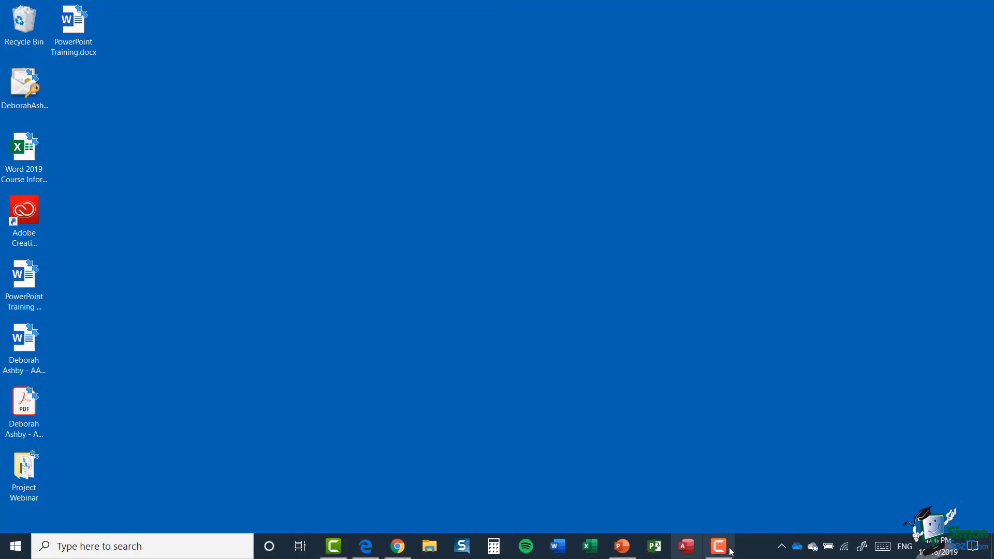
click(686, 546)
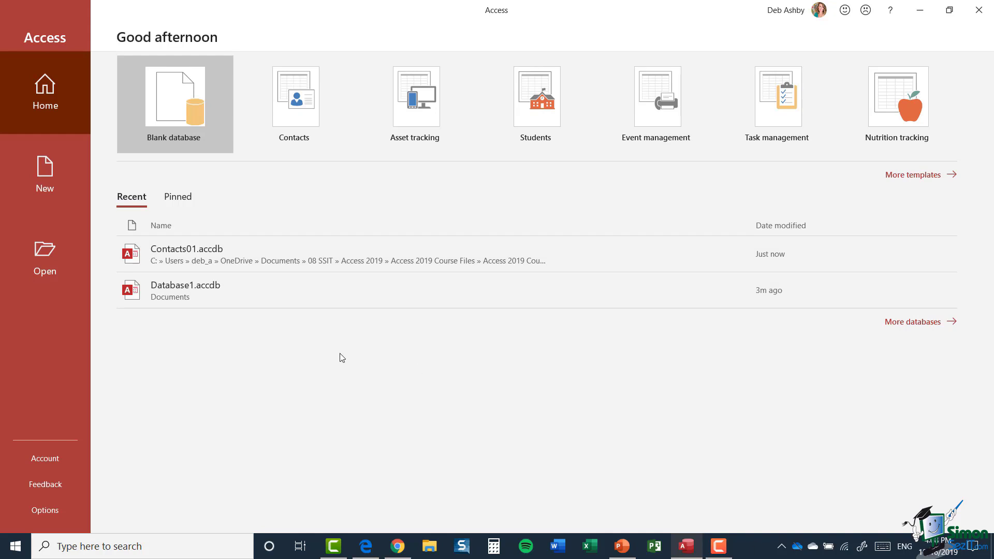
mouse_move(226, 255)
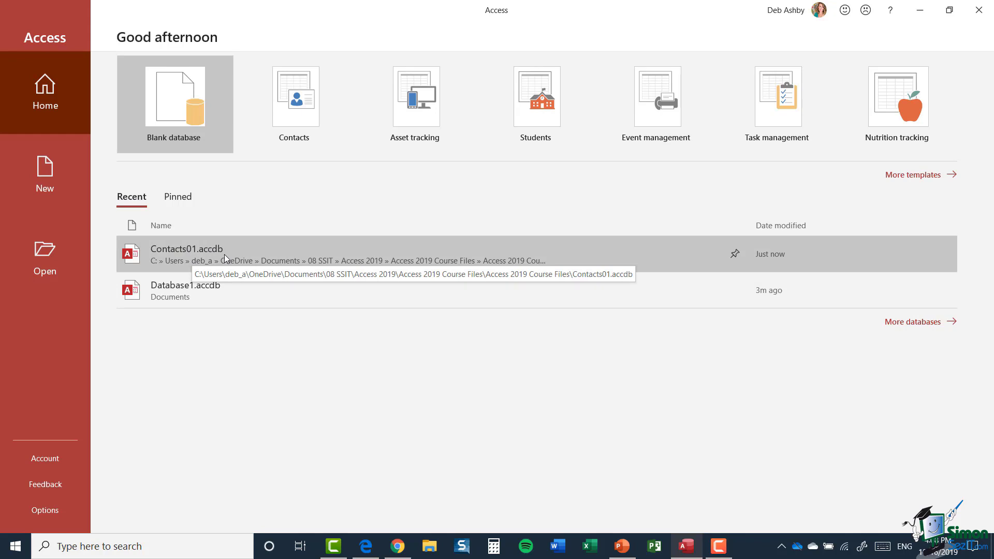
Step: View the Open page listing Contacts01.accdb, then bring up the new-database templates
click(41, 253)
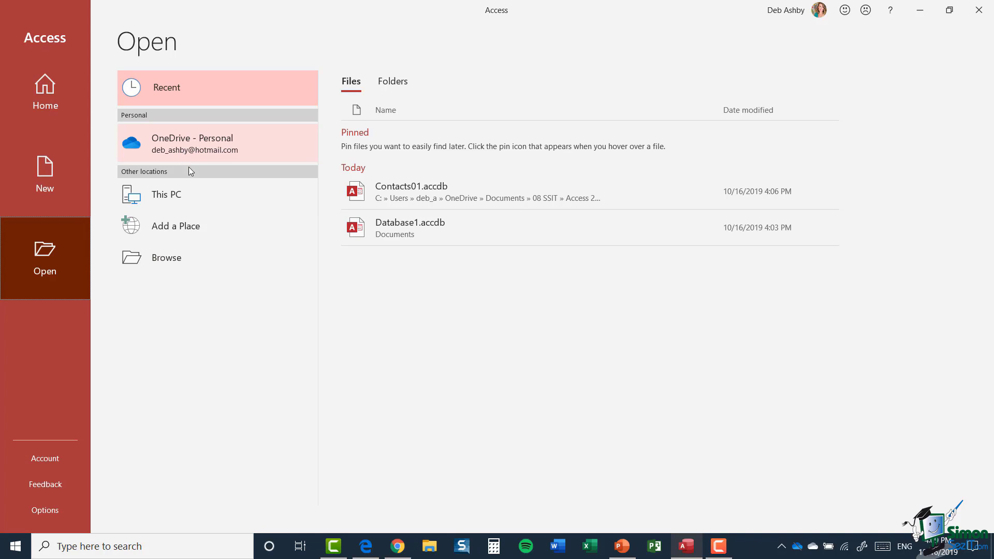
click(52, 172)
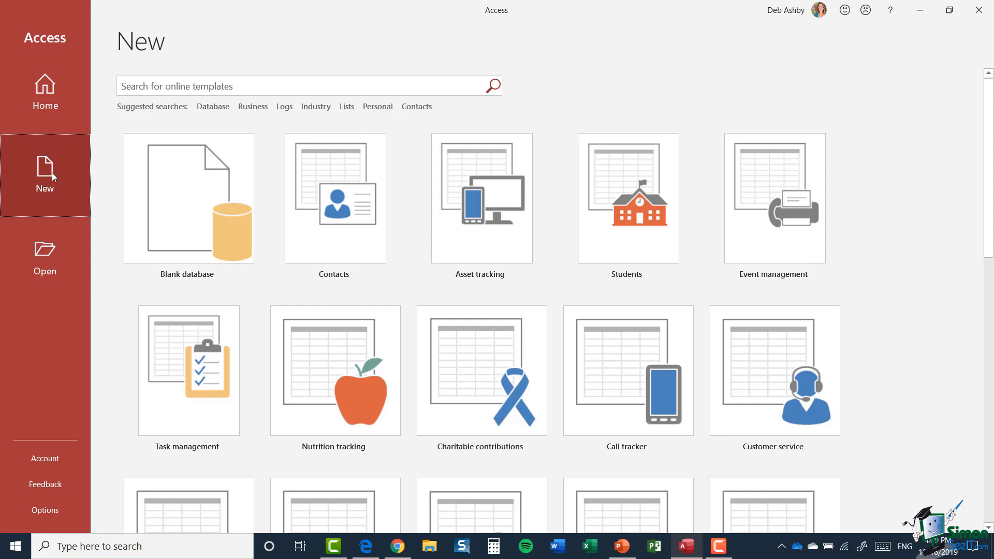
Step: Start a blank database stored in the Access 2019 Course Files folder
click(202, 203)
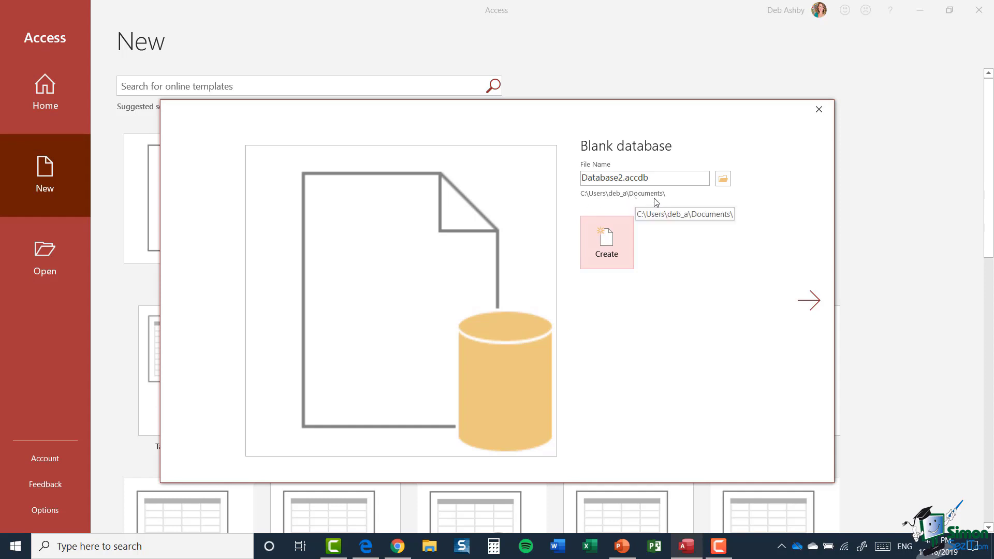
click(723, 179)
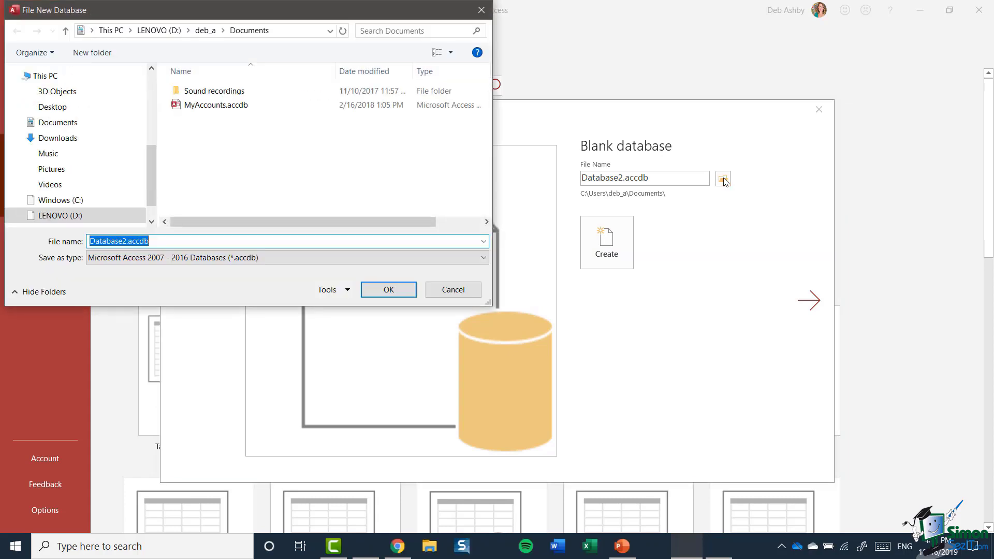
key(Return)
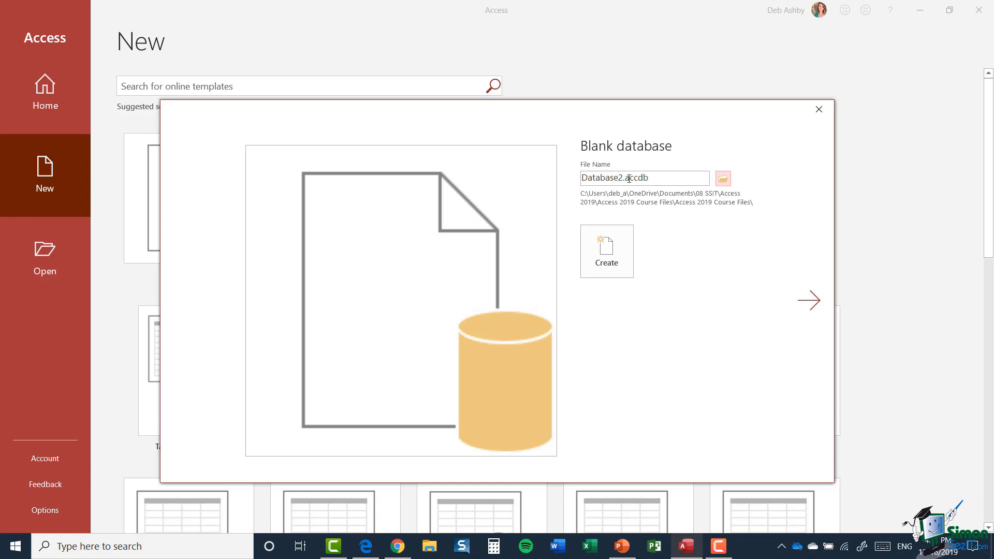
Step: Replace the default name Database2 with EspritDeTour01 and create the blank database
click(621, 178)
drag(580, 178, 622, 178)
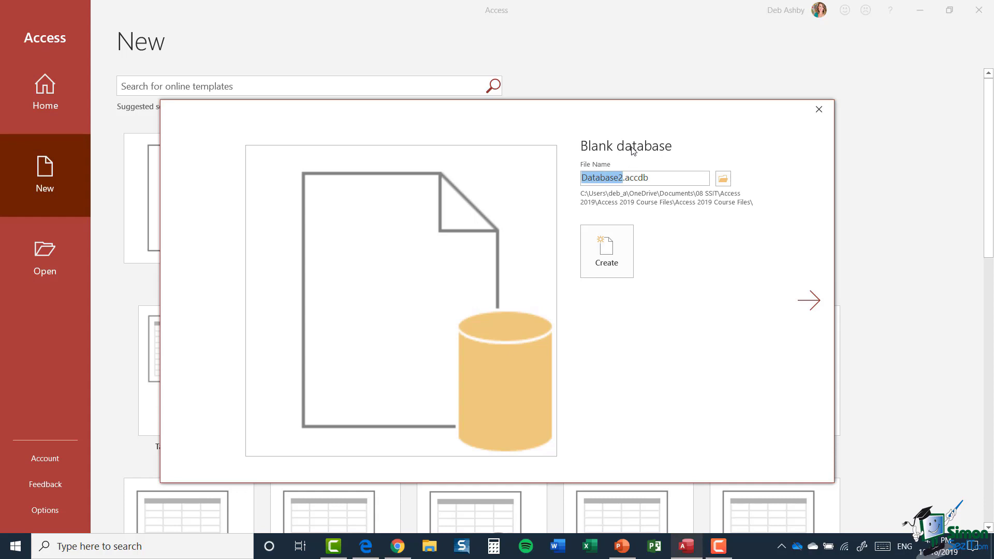
key(BackSpace)
text(Espr)
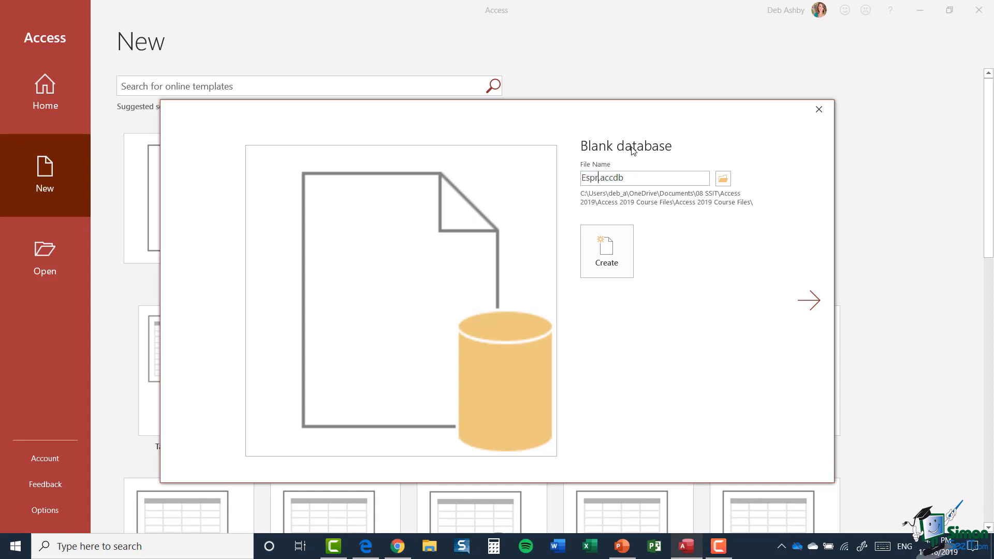
text(itDe)
text(Tou)
text(r)
text(01)
click(607, 260)
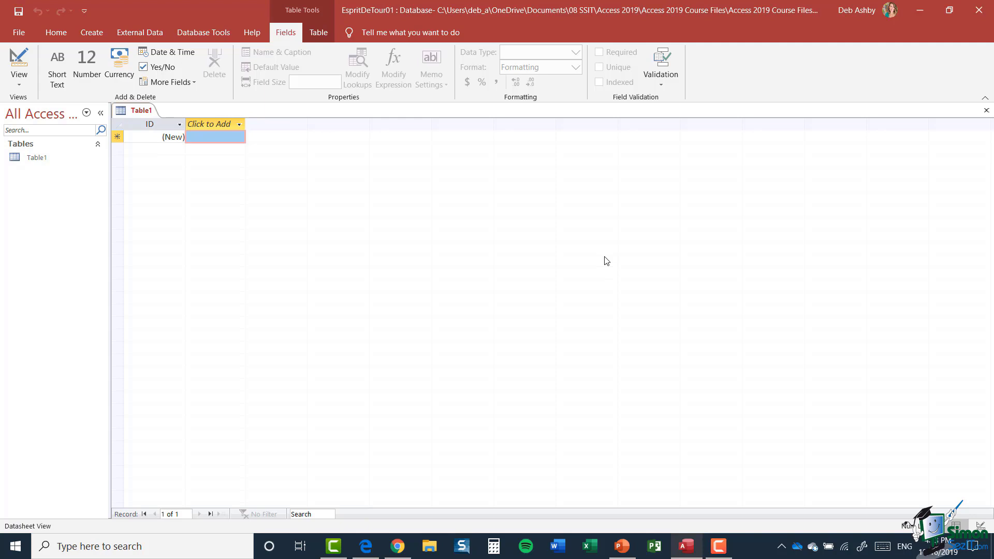
Step: Close the EspritDeTour01 database from the File menu, keeping Access open
click(15, 31)
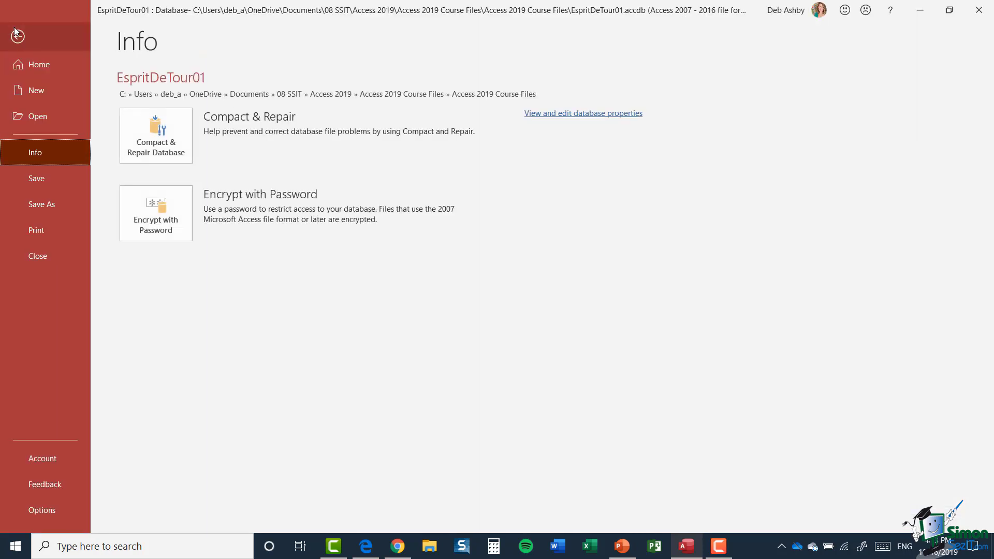
click(55, 254)
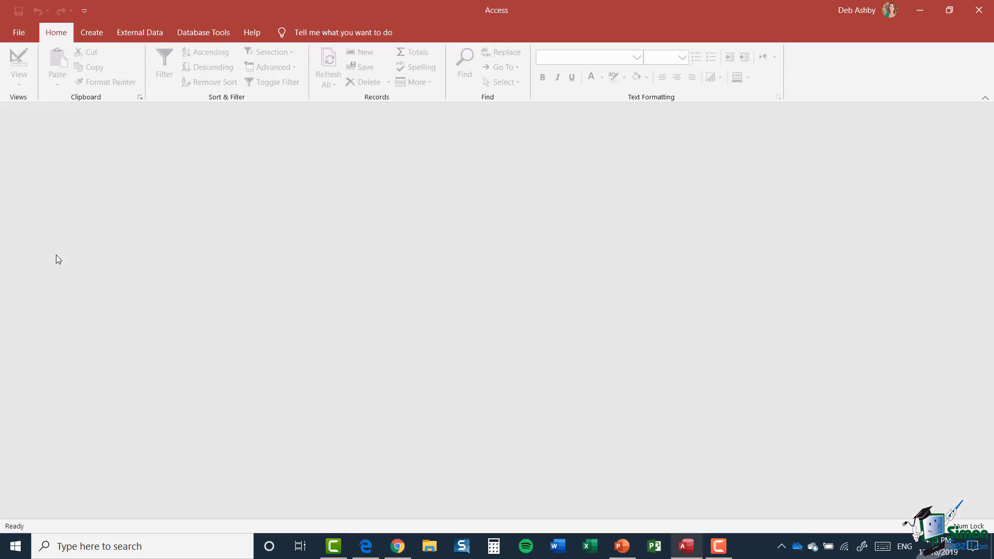